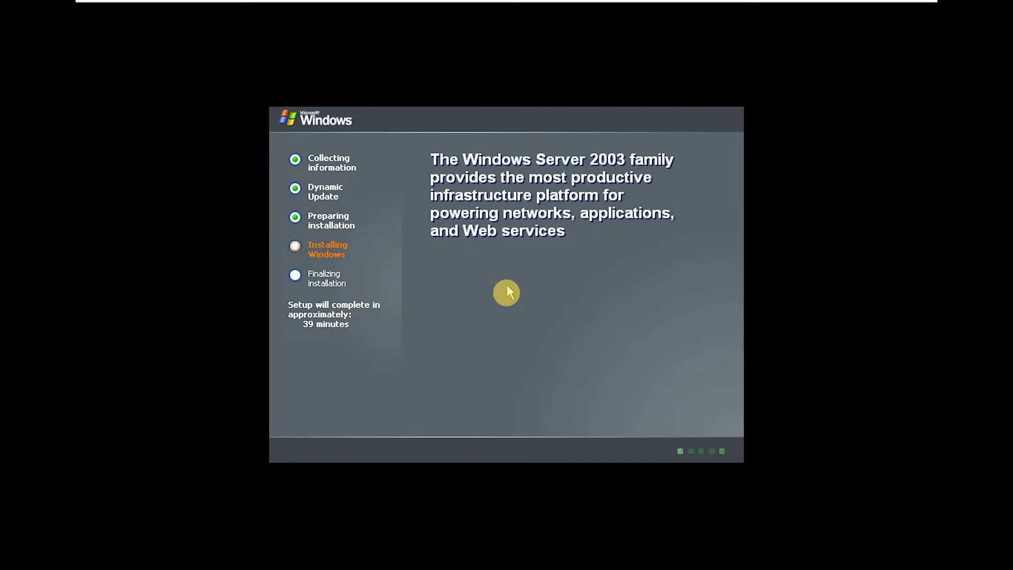
Accept the default regional and language options and personalize the software with the registered owner's name.
key(ctrl+alt)
click(536, 170)
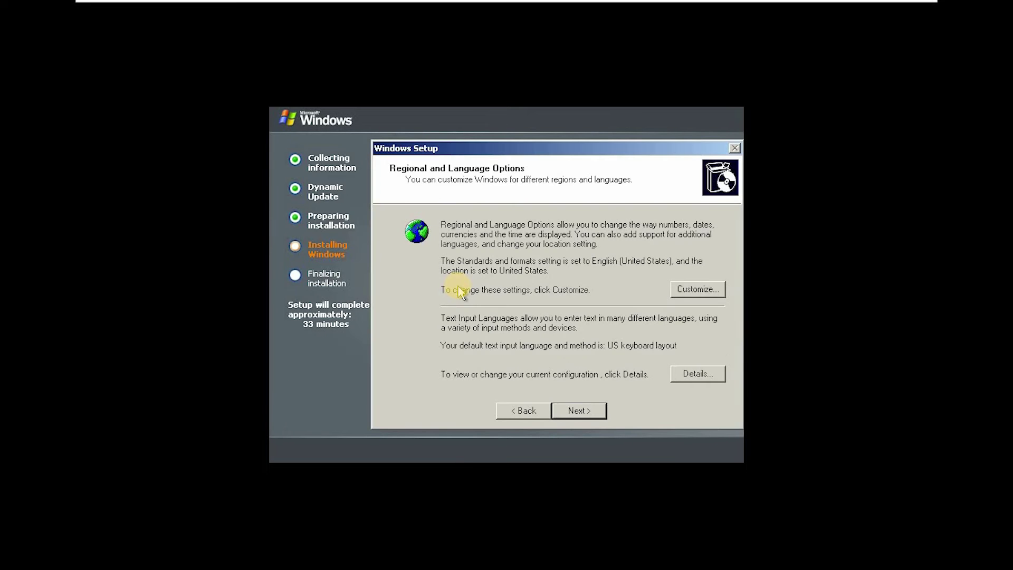
click(577, 410)
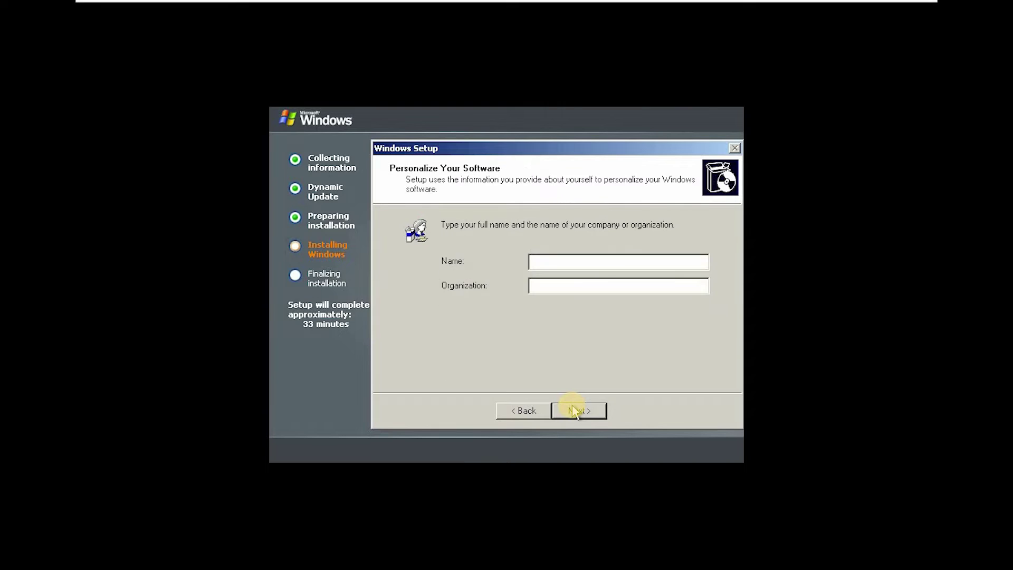
text(Ian's Vlogs)
click(576, 410)
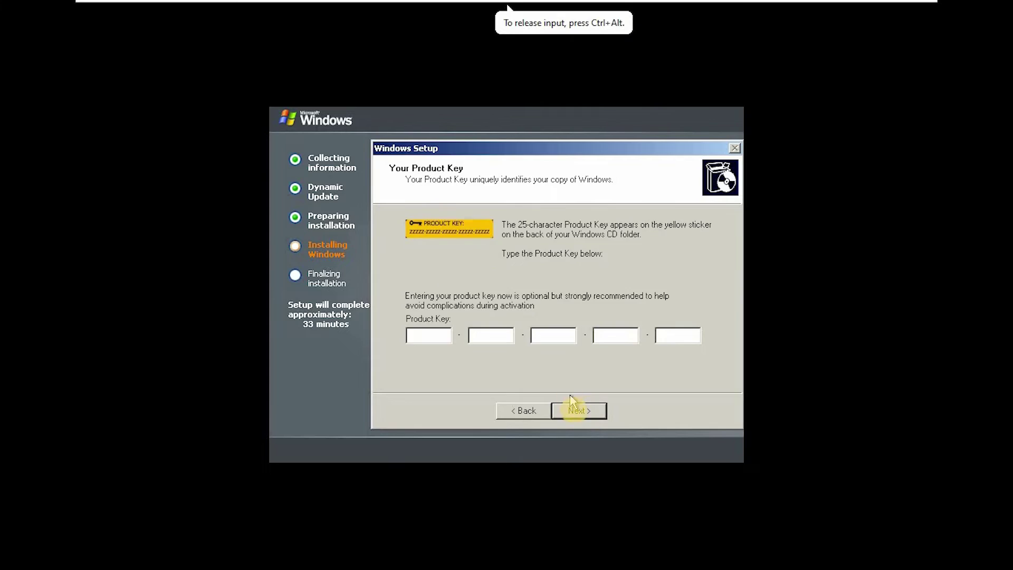
Skip the product key and keep the suggested computer name with a blank administrator password.
click(577, 410)
click(580, 411)
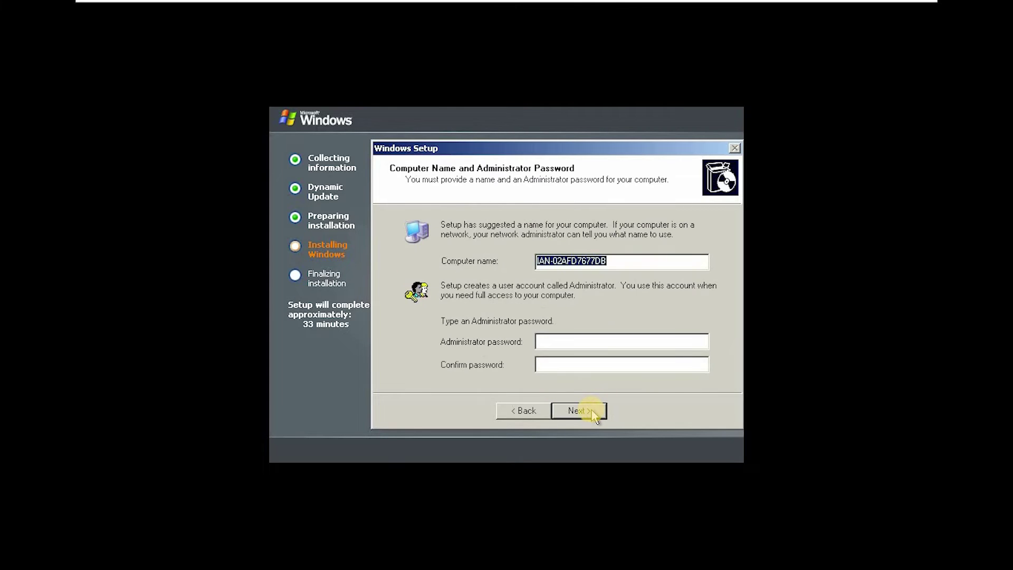
click(580, 410)
click(538, 324)
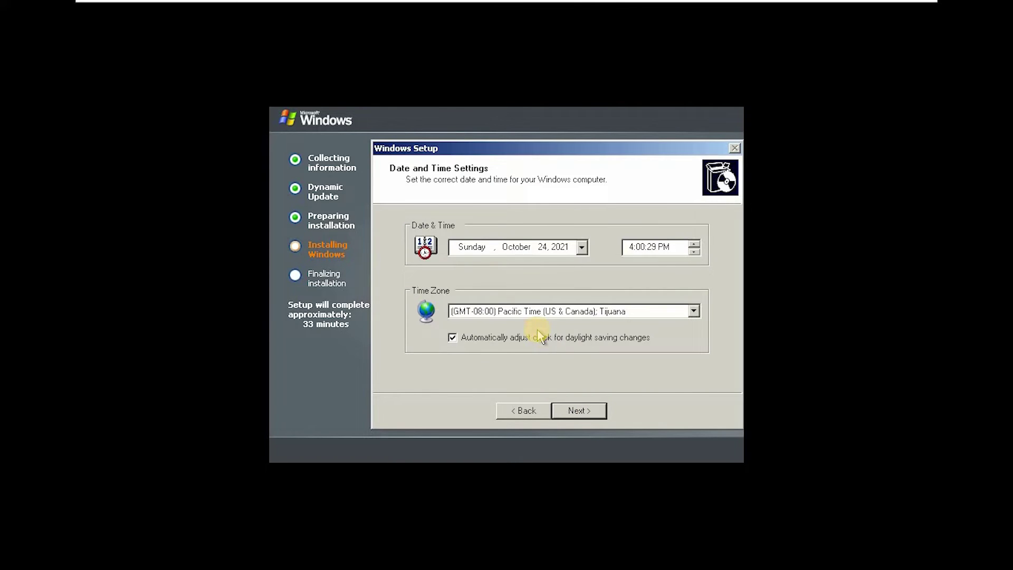
Set the time zone to (GMT+08:00) Taipei and continue through the network setup with the default settings.
click(570, 312)
scroll(572, 311, down, 10)
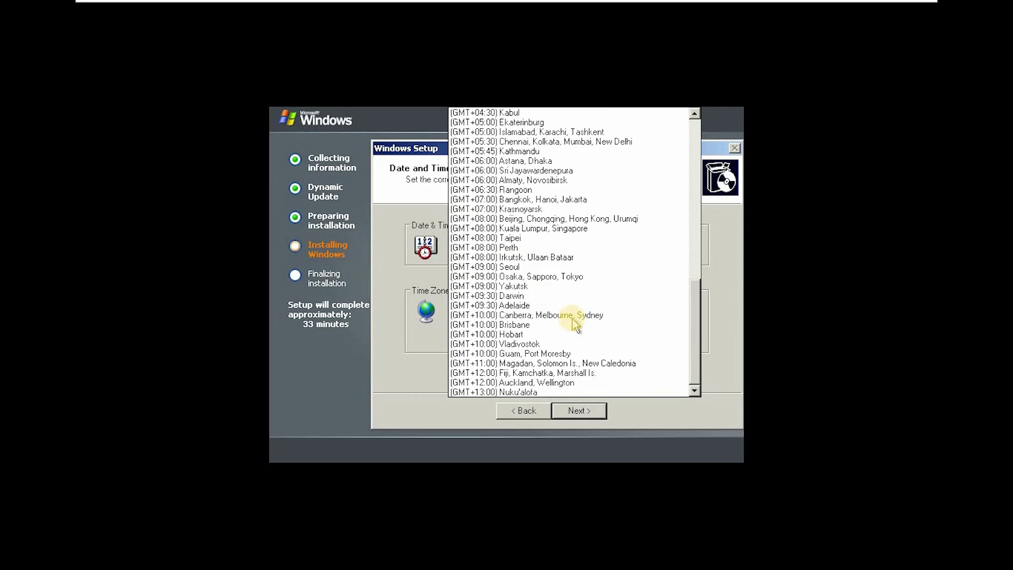
click(521, 238)
click(579, 411)
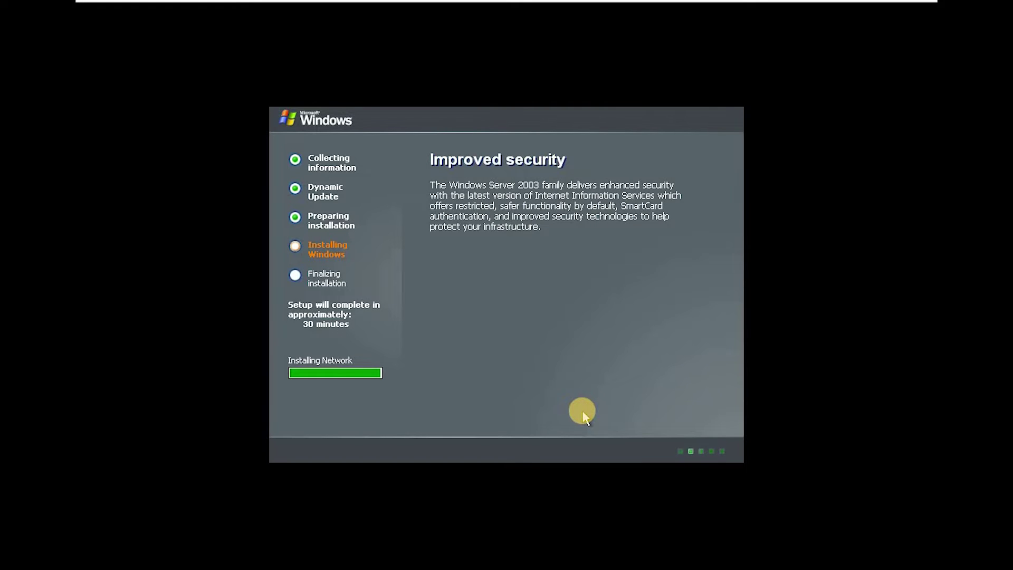
click(582, 412)
click(582, 411)
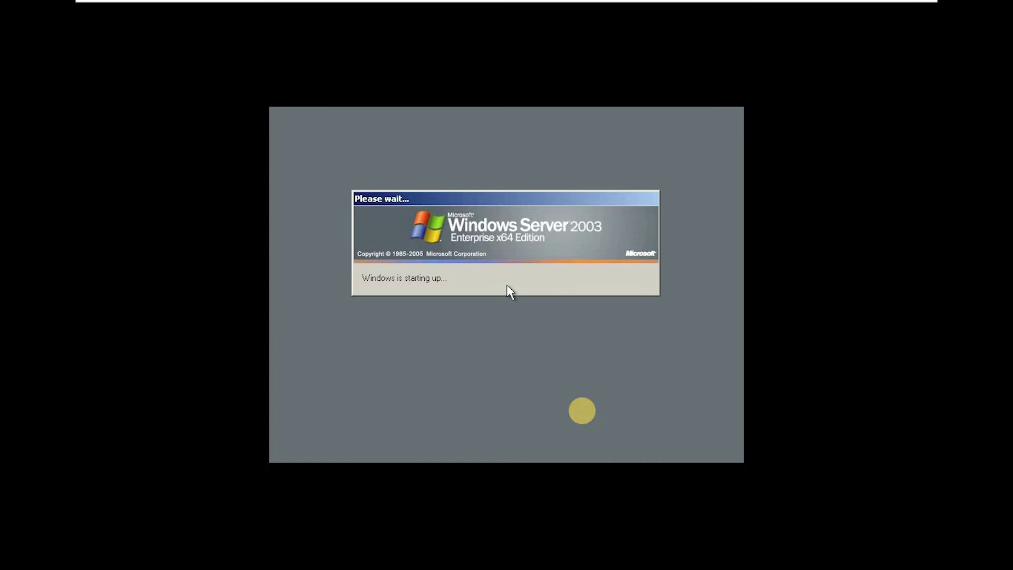
Open the virtual machine's CD/DVD (IDE) settings and load another ISO image file into the drive.
click(500, 291)
key(ctrl+alt)
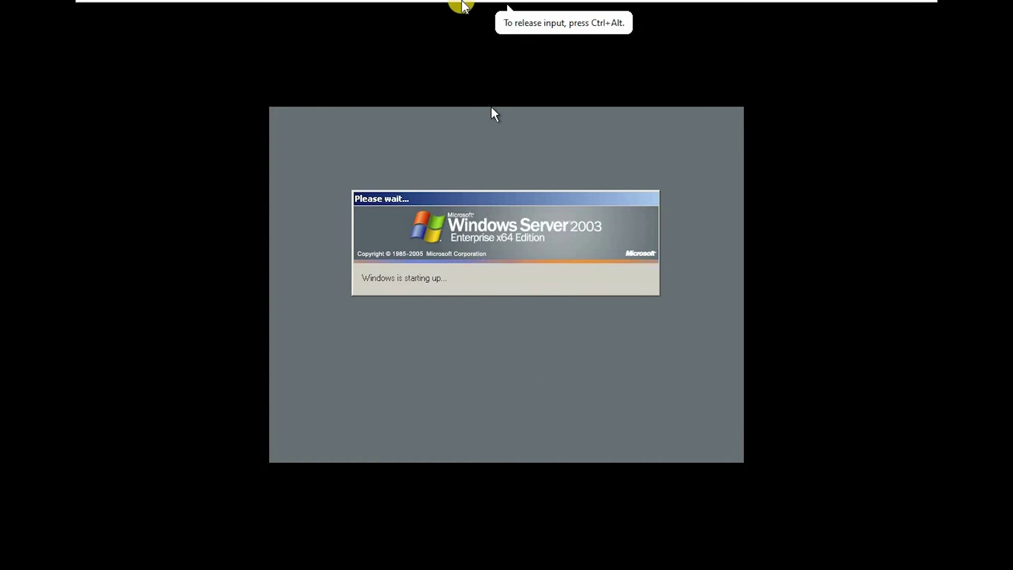
click(150, 10)
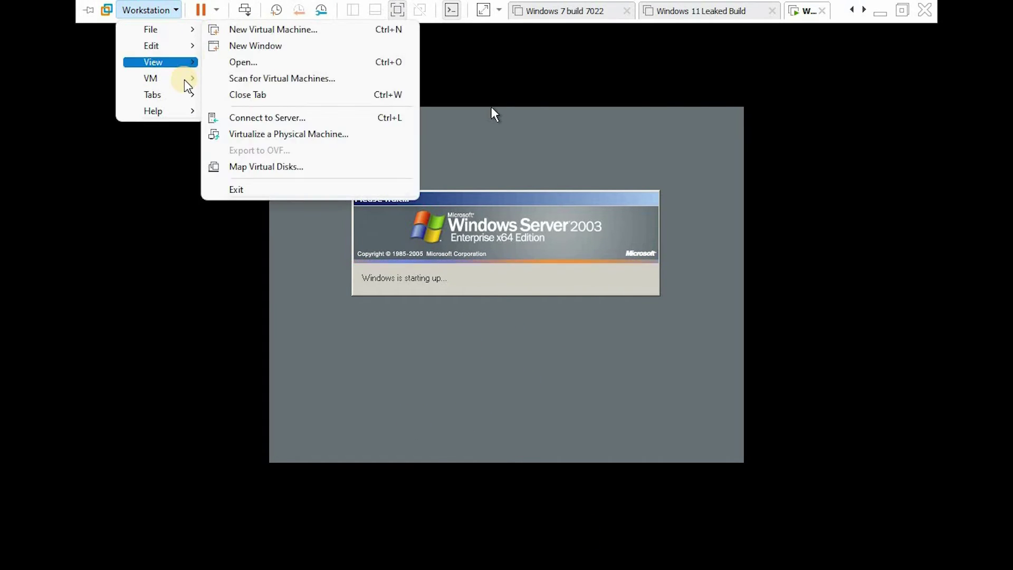
mouse_move(182, 78)
mouse_move(267, 93)
mouse_move(515, 95)
click(643, 111)
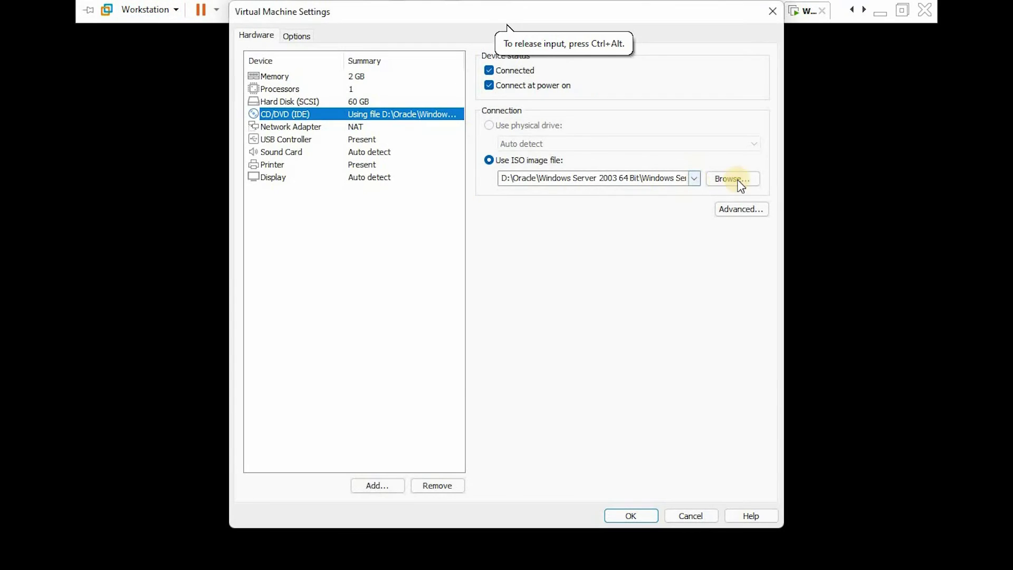
click(732, 179)
double_click(434, 163)
click(643, 521)
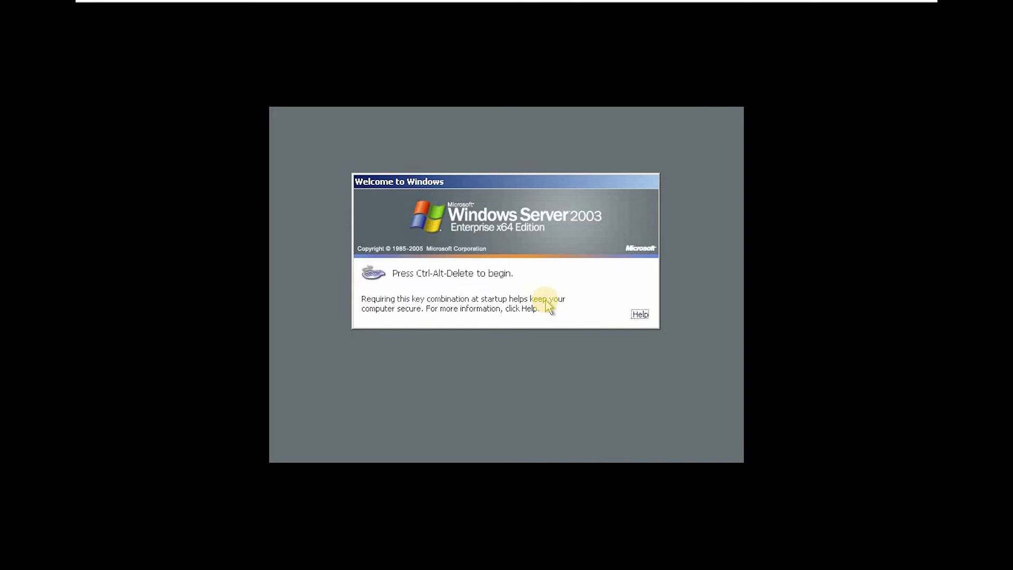
Send Ctrl+Alt+Del to the virtual machine and log on as Administrator with a blank password.
mouse_move(199, 9)
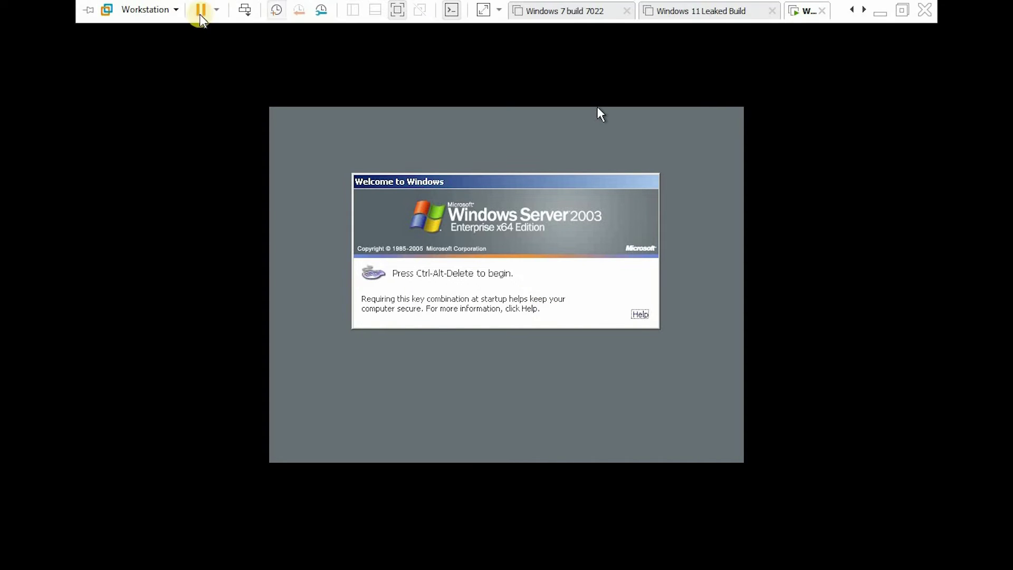
click(146, 9)
mouse_move(158, 78)
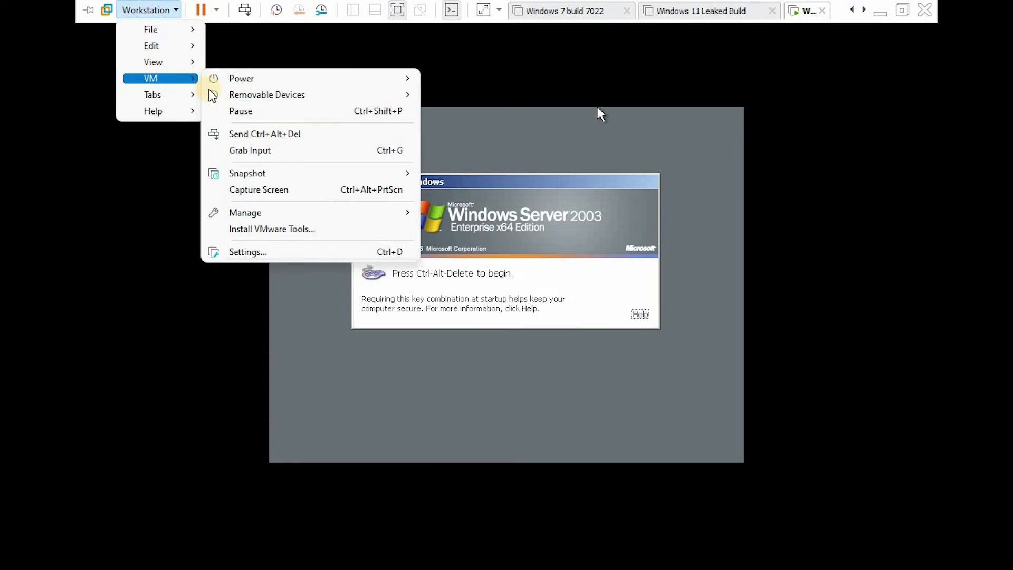
click(325, 138)
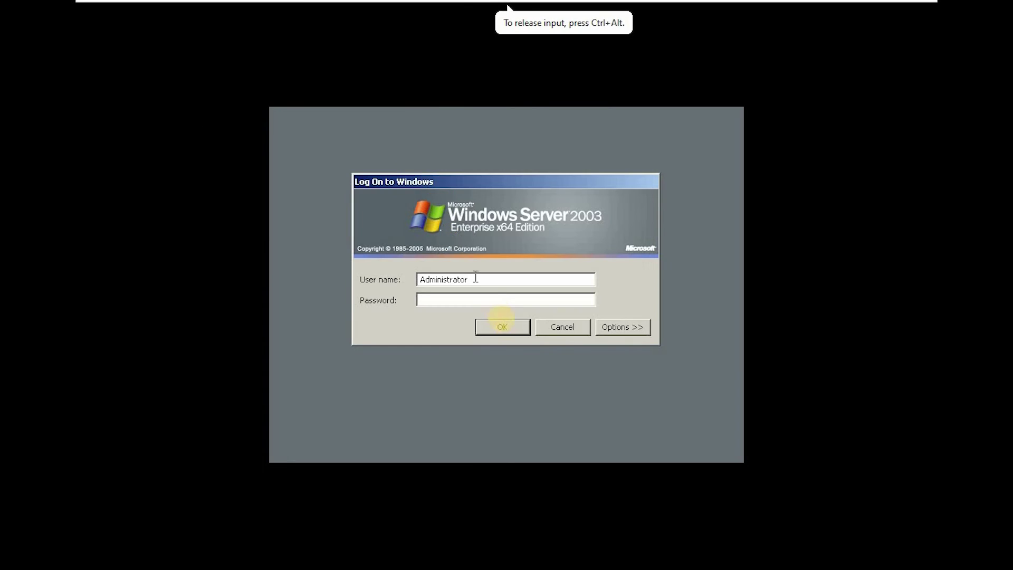
click(503, 322)
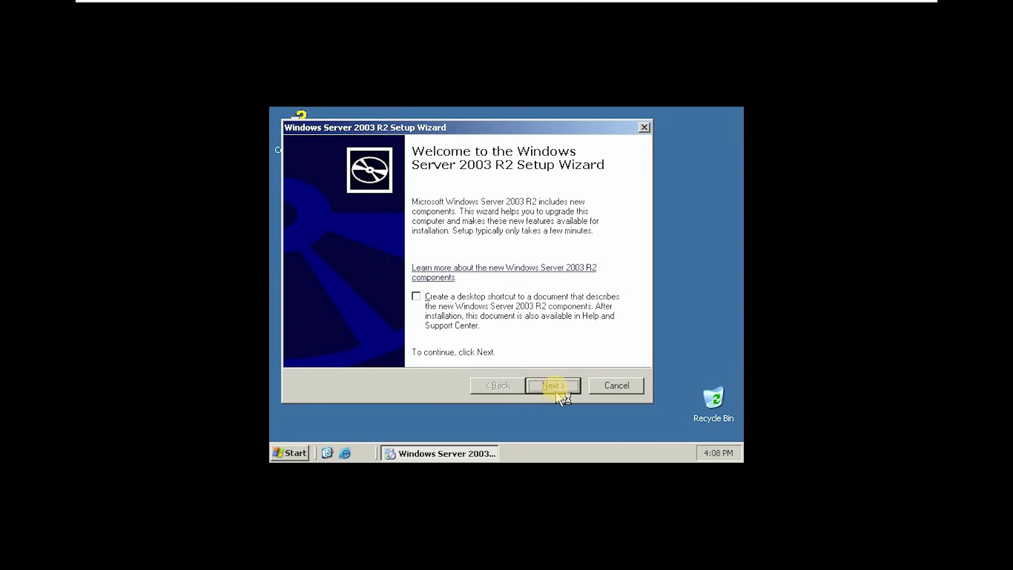
Run the Windows Server 2003 R2 Setup Wizard to completion, accepting the license agreement.
click(578, 304)
click(580, 380)
click(369, 323)
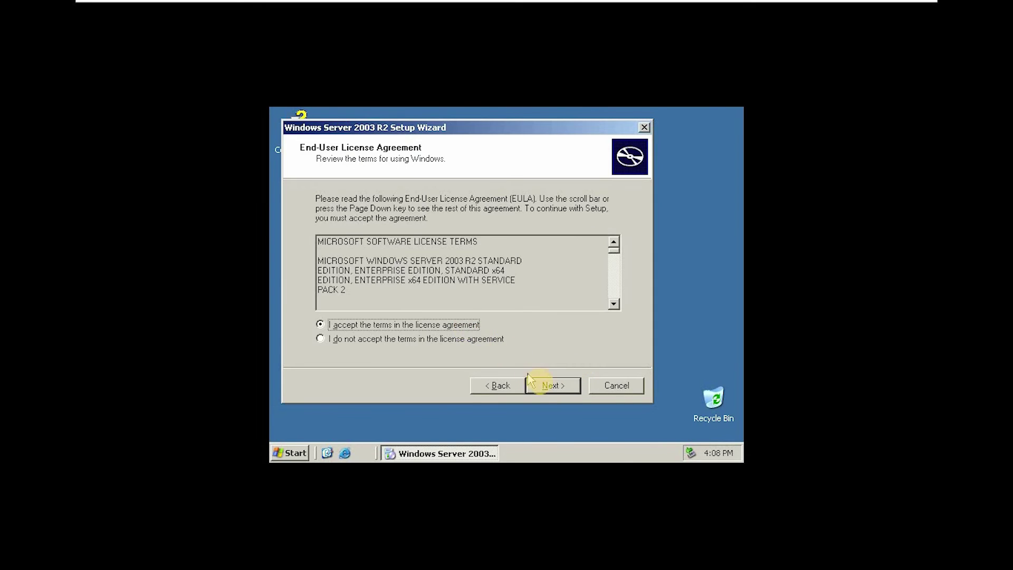
click(540, 384)
click(545, 385)
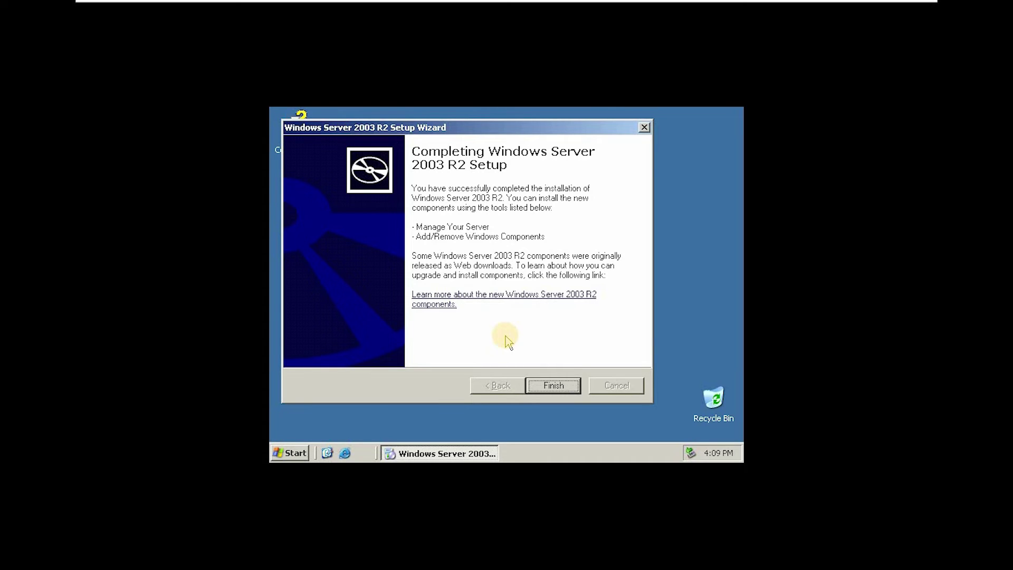
click(548, 385)
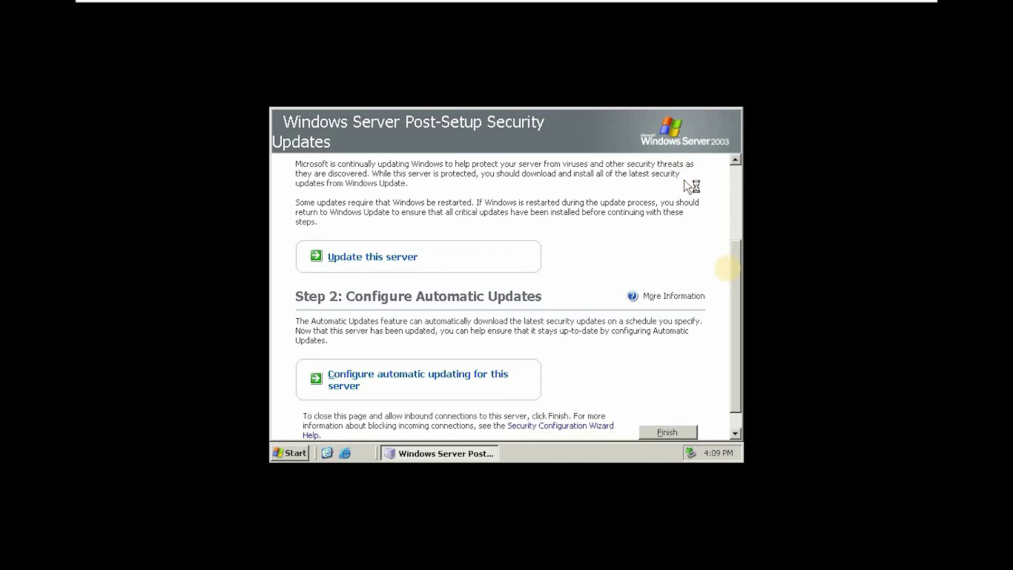
Start the VMware Tools installation for the virtual machine.
click(148, 9)
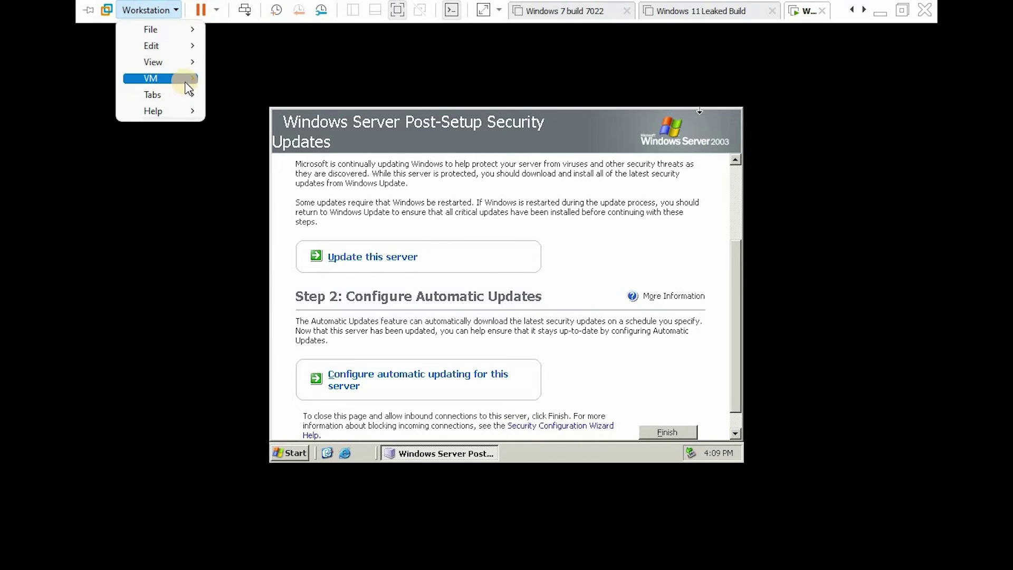
mouse_move(188, 88)
click(270, 227)
Open My Computer in the guest system, maximize it and bring it to the front.
key(super)
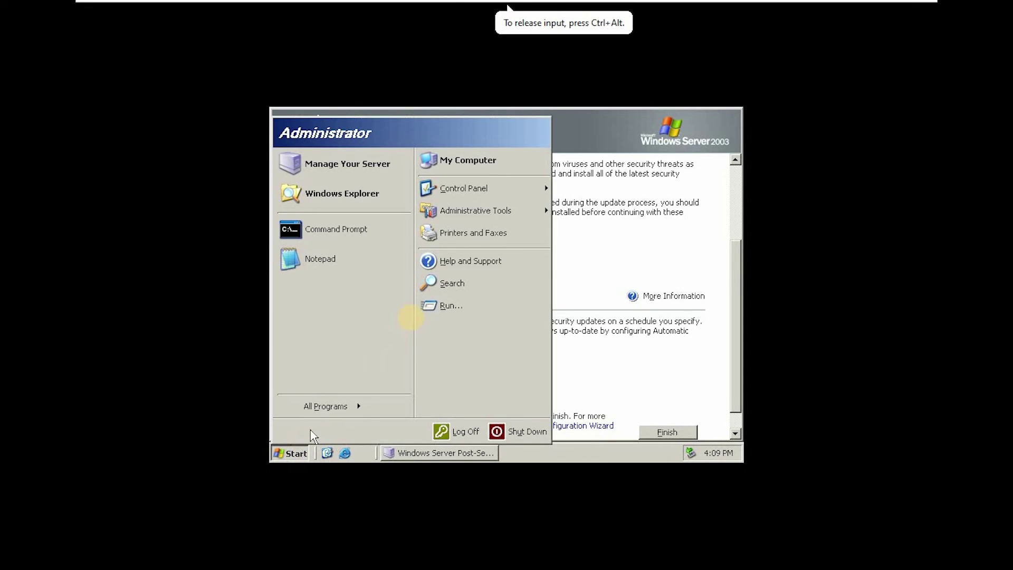
click(461, 171)
click(714, 111)
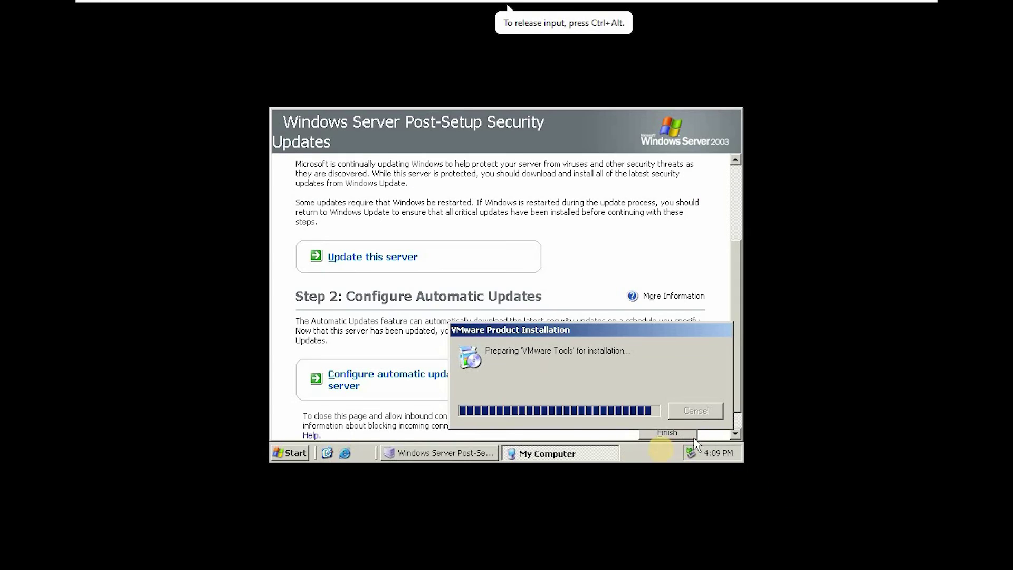
click(547, 452)
View the About Windows version information from My Computer and close it.
click(337, 131)
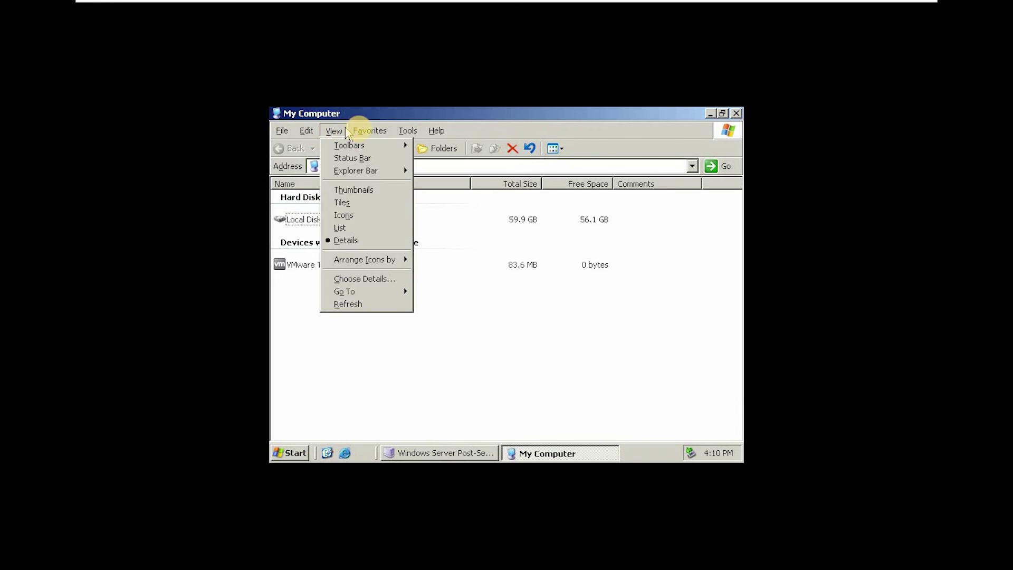
mouse_move(449, 136)
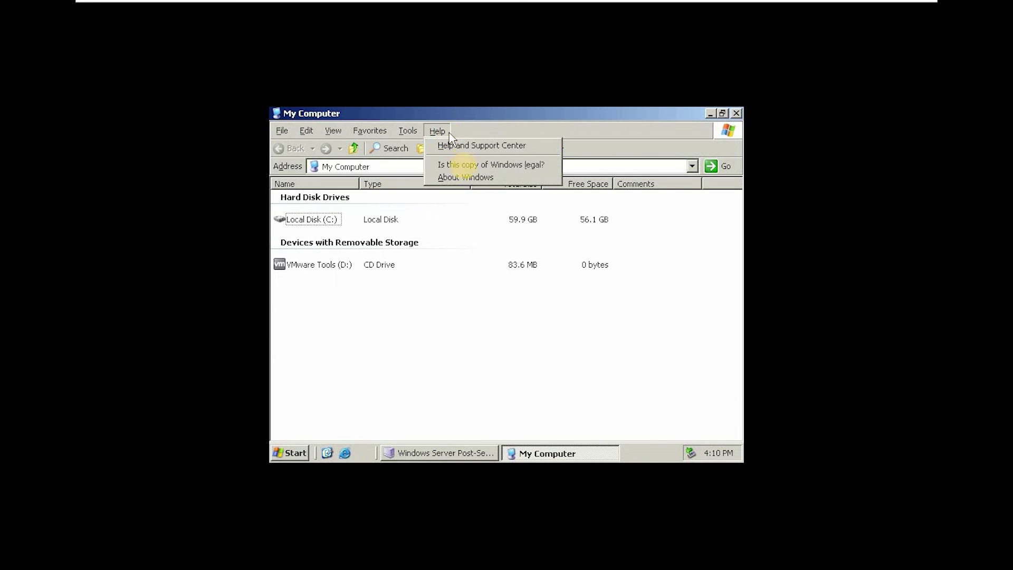
click(465, 177)
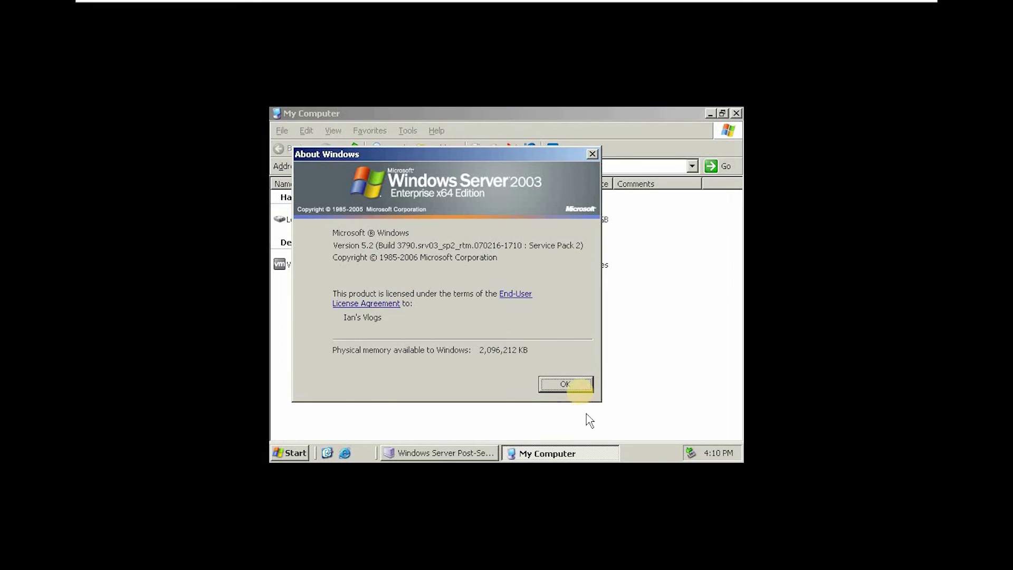
click(580, 389)
Open Task Manager to view the running applications and close it.
right_click(647, 449)
click(621, 409)
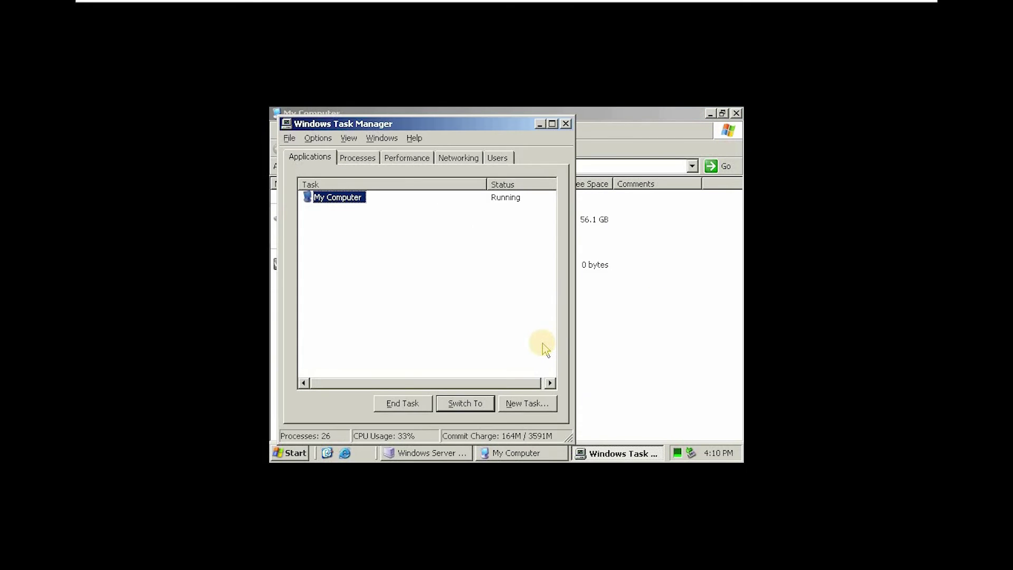
click(566, 124)
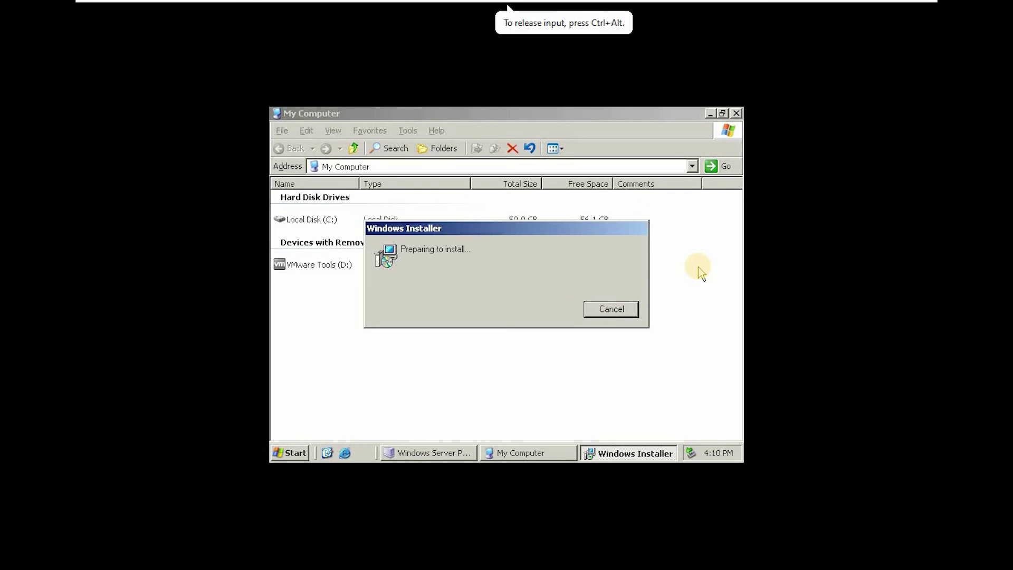
Open the Display settings from the Control Panel.
click(290, 452)
mouse_move(471, 201)
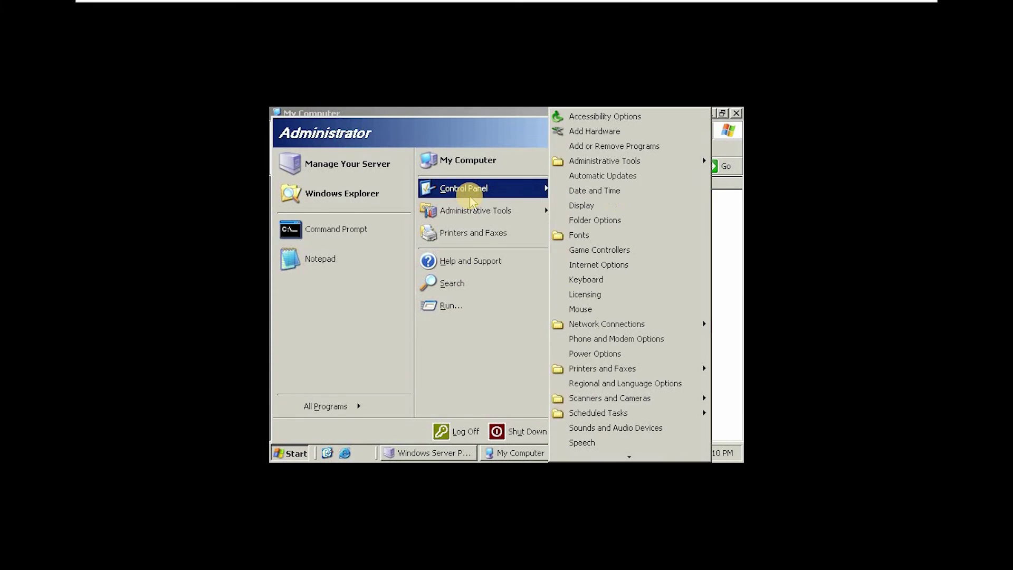
click(602, 205)
Choose the Complete setup type for VMware Tools and proceed with the installation.
click(582, 396)
click(381, 276)
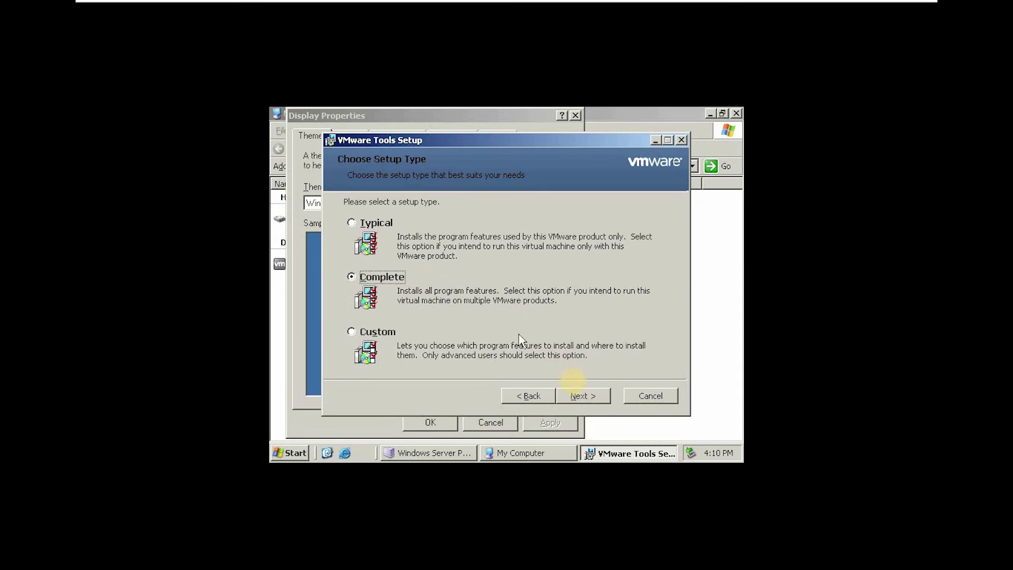
click(582, 396)
Increase the screen resolution in Display Properties, apply it and keep the new display settings.
click(395, 422)
click(350, 136)
click(497, 136)
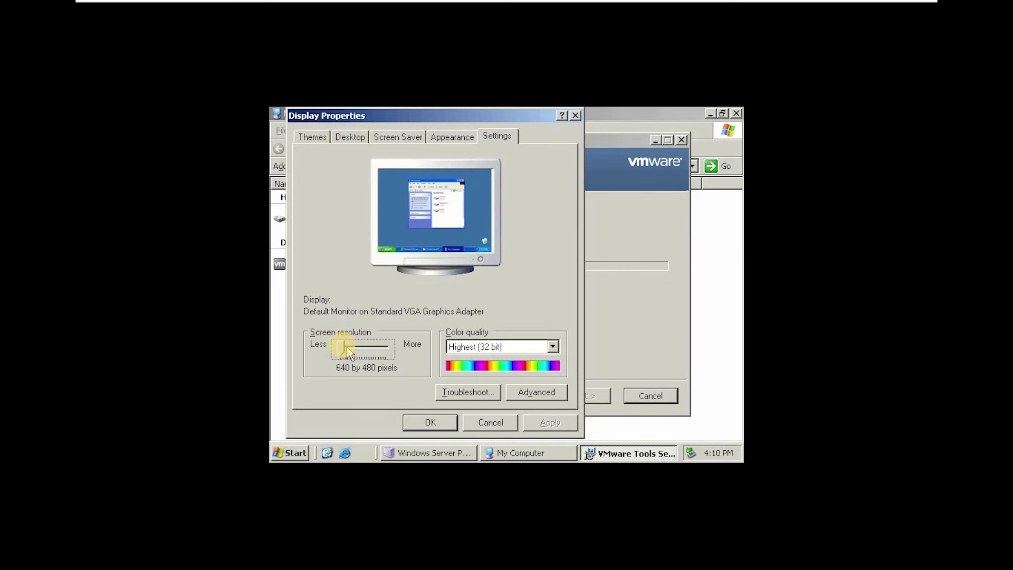
drag(343, 347, 364, 350)
click(678, 411)
click(549, 422)
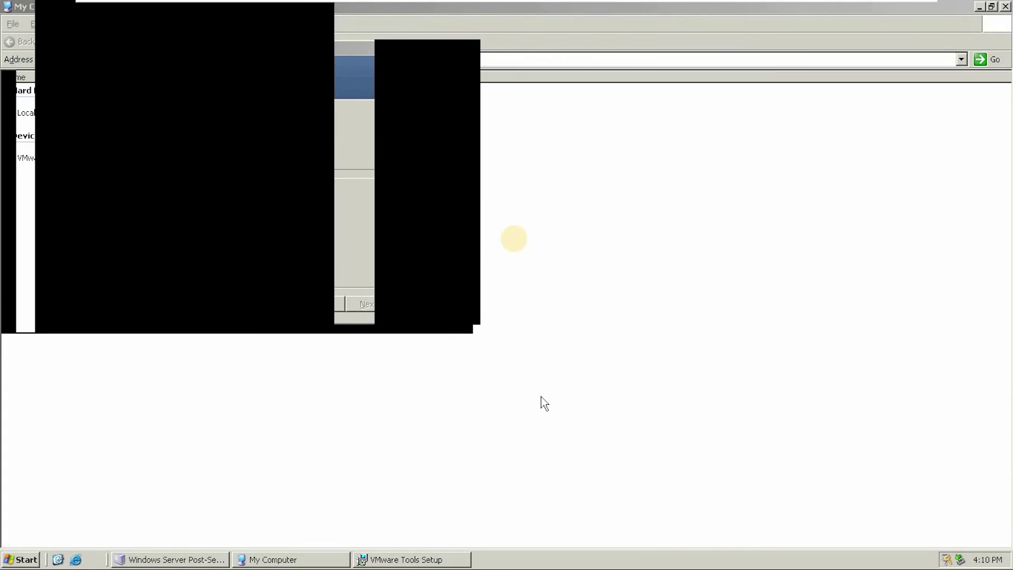
click(221, 125)
Set the desktop background to Windows Server 2003 with the Stretch position and apply it.
click(98, 30)
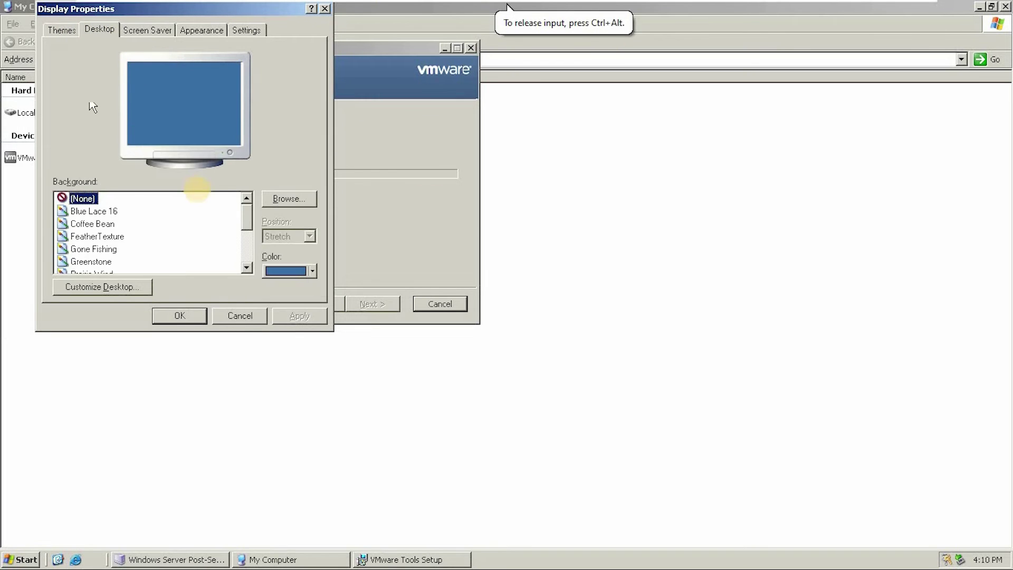
drag(246, 213, 244, 272)
click(118, 249)
click(304, 237)
click(299, 270)
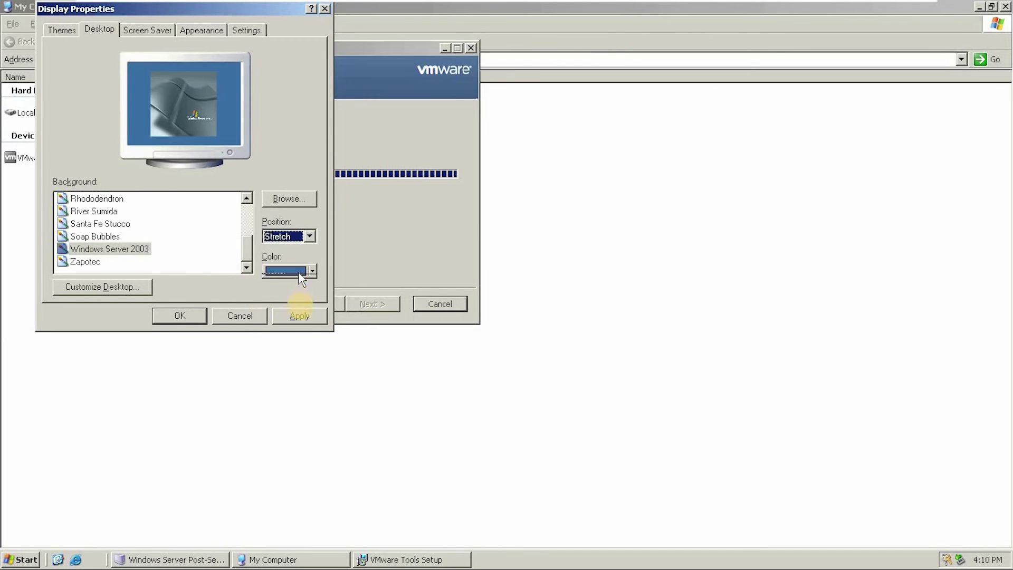
click(303, 316)
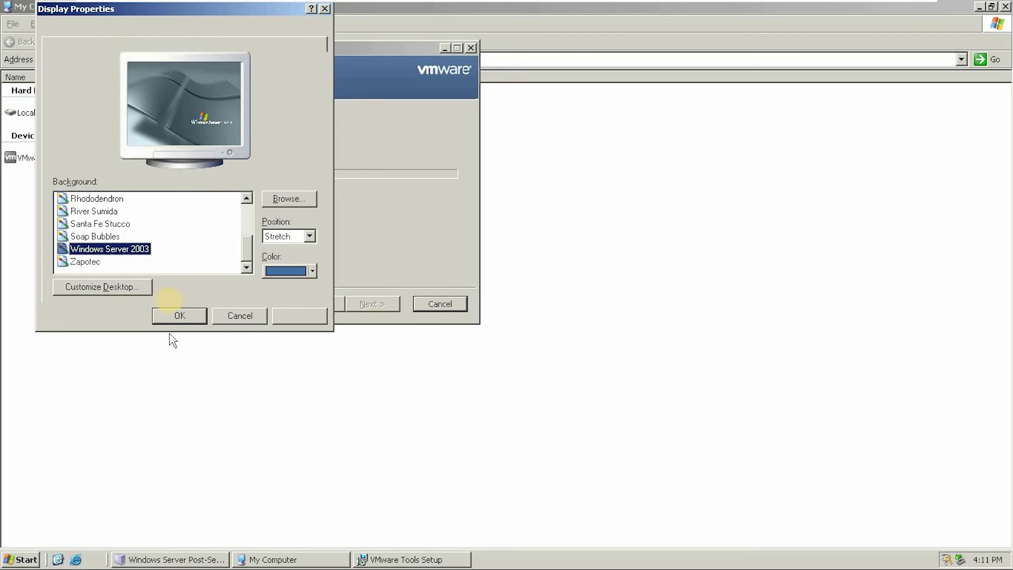
click(179, 316)
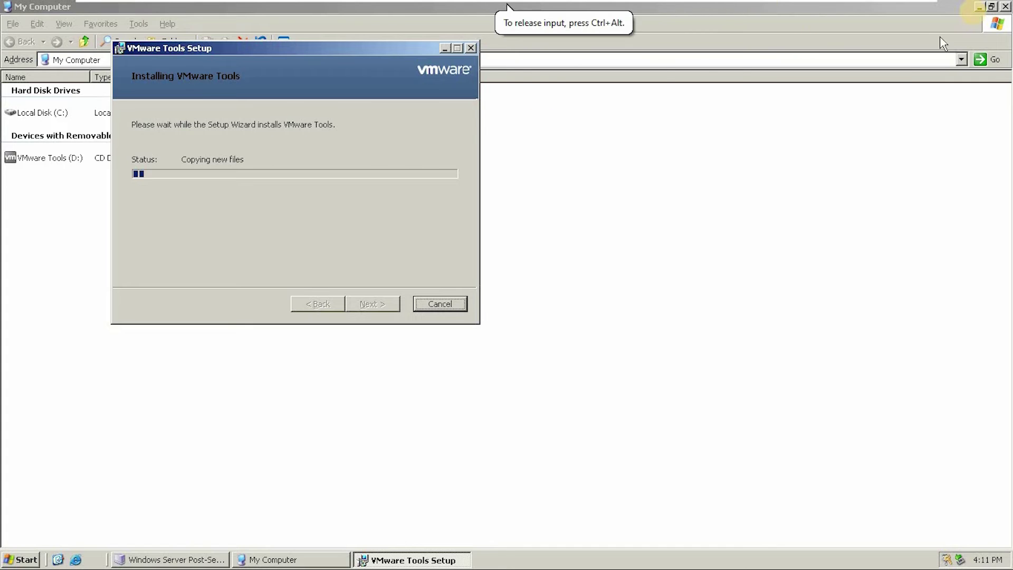
Minimize the My Computer window, bring the Post-Setup Security Updates window to the front and make it smaller.
click(978, 7)
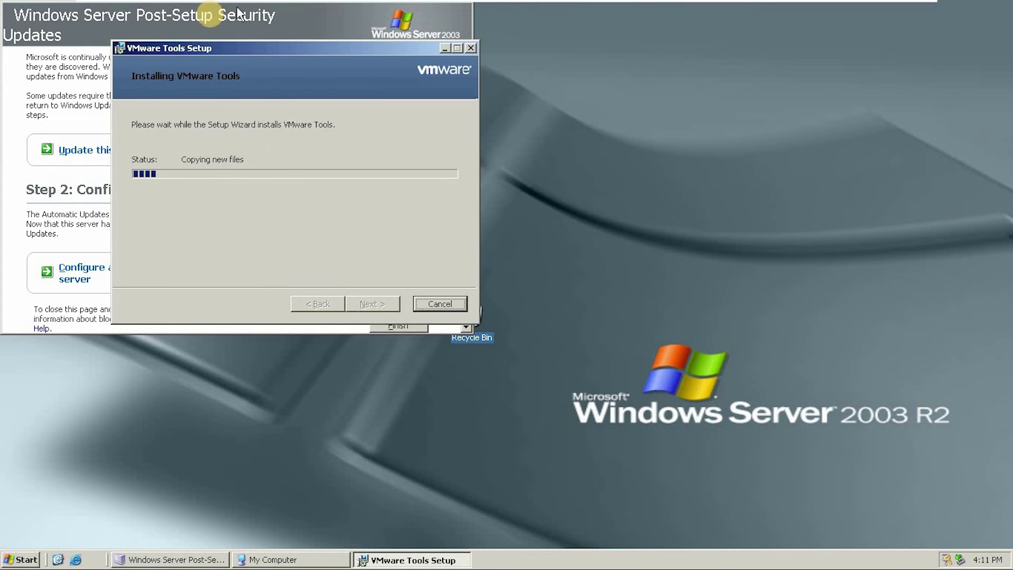
click(208, 14)
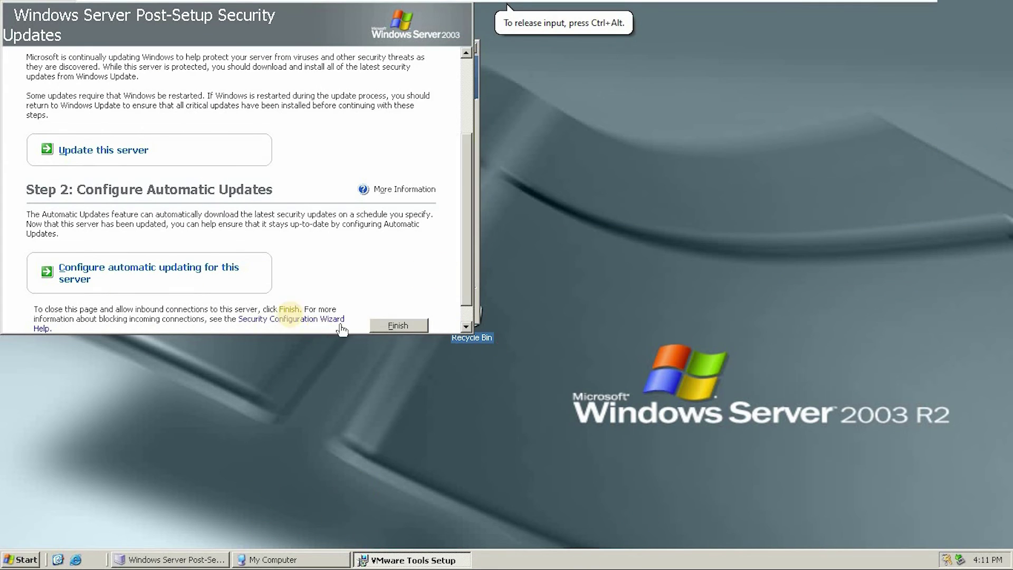
drag(1, 3, 134, 106)
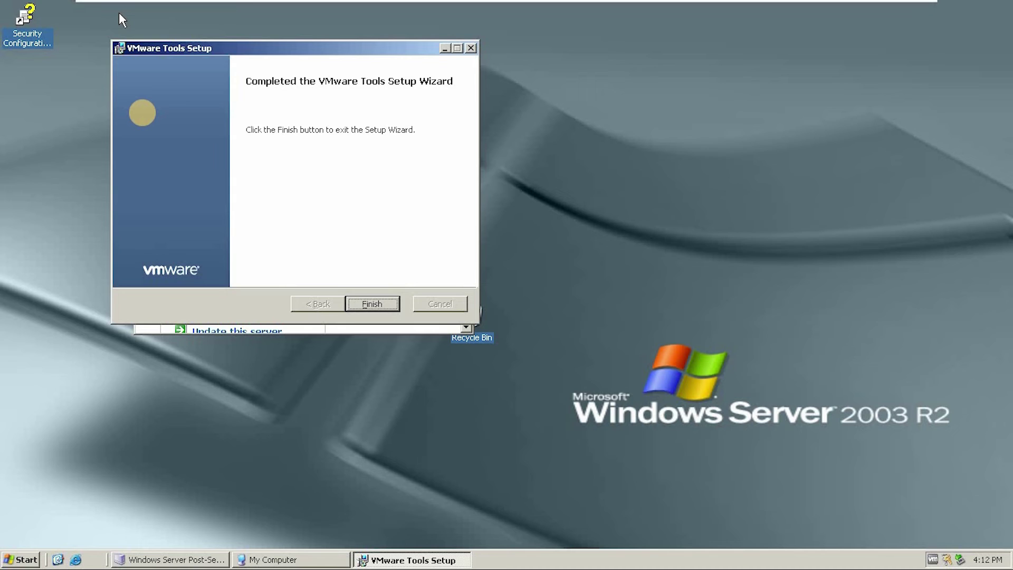
Finish the VMware Tools setup wizard and restart the guest system.
click(359, 303)
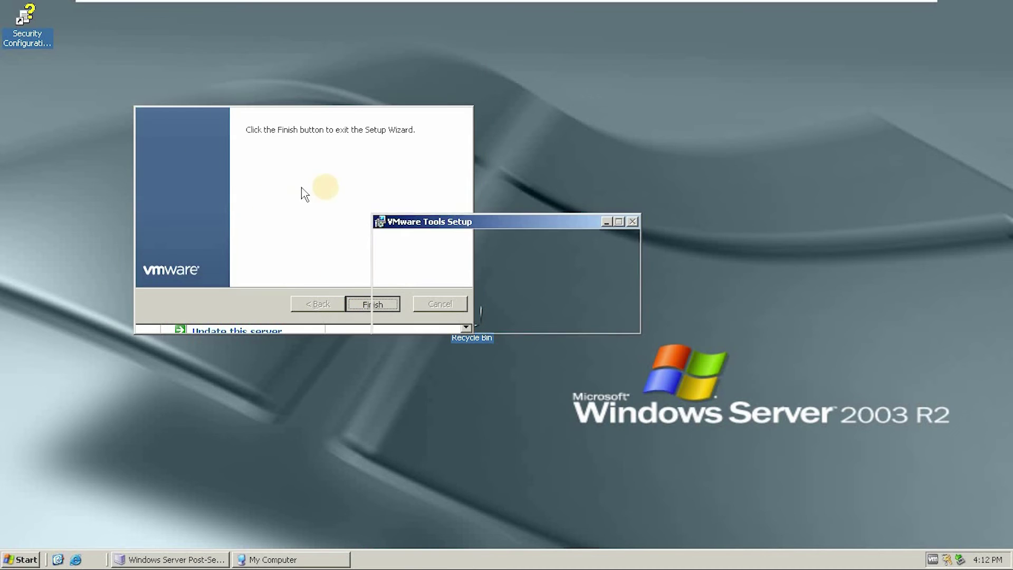
click(449, 315)
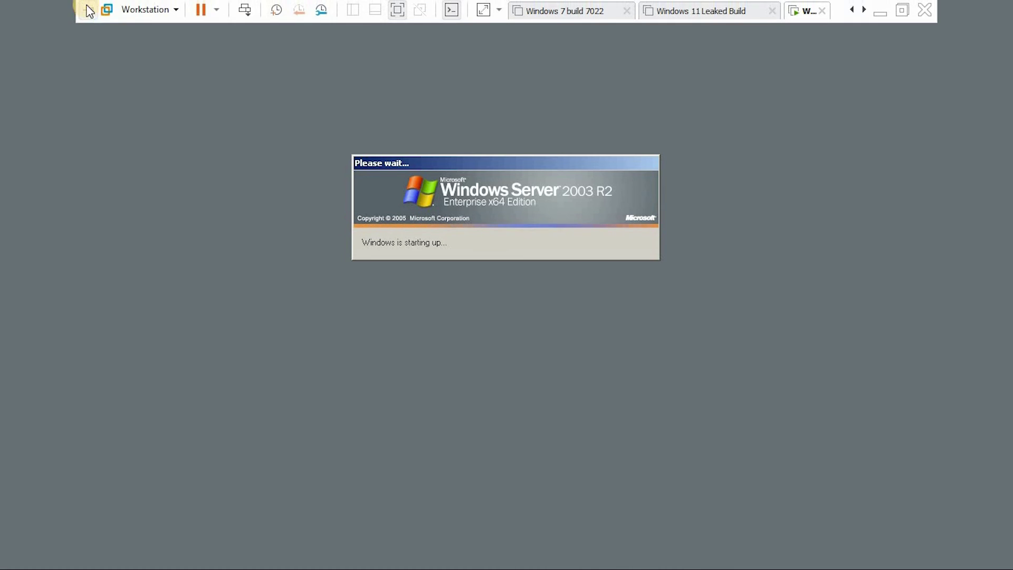
Send Ctrl+Alt+Del to the virtual machine and log on as Administrator with a blank password.
click(147, 9)
mouse_move(195, 77)
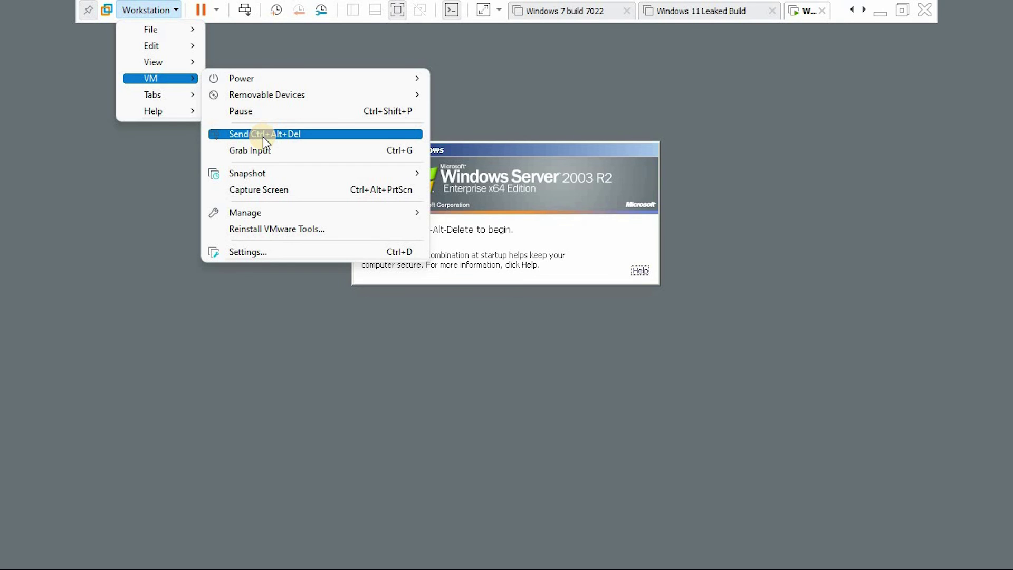
click(263, 138)
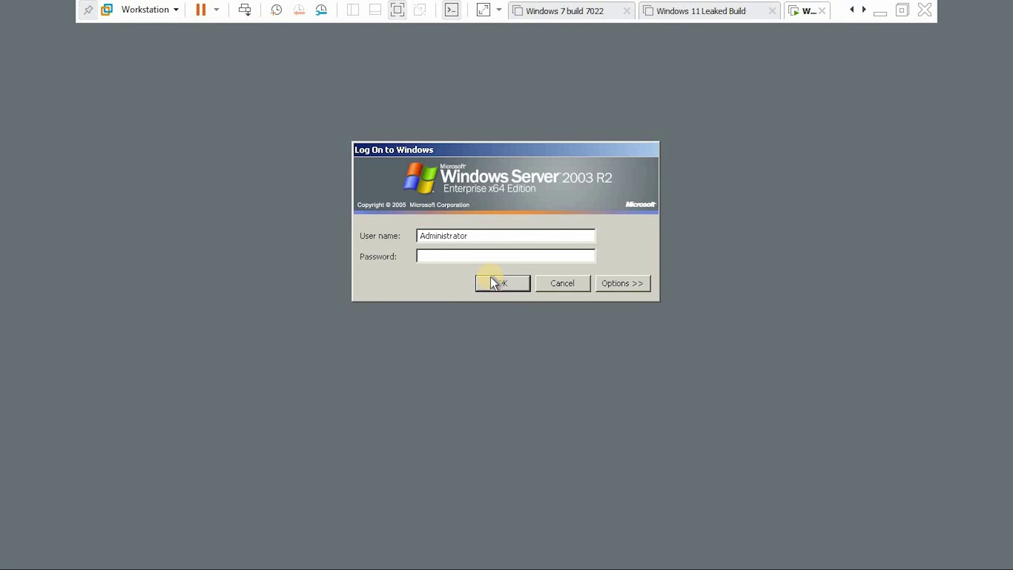
click(490, 280)
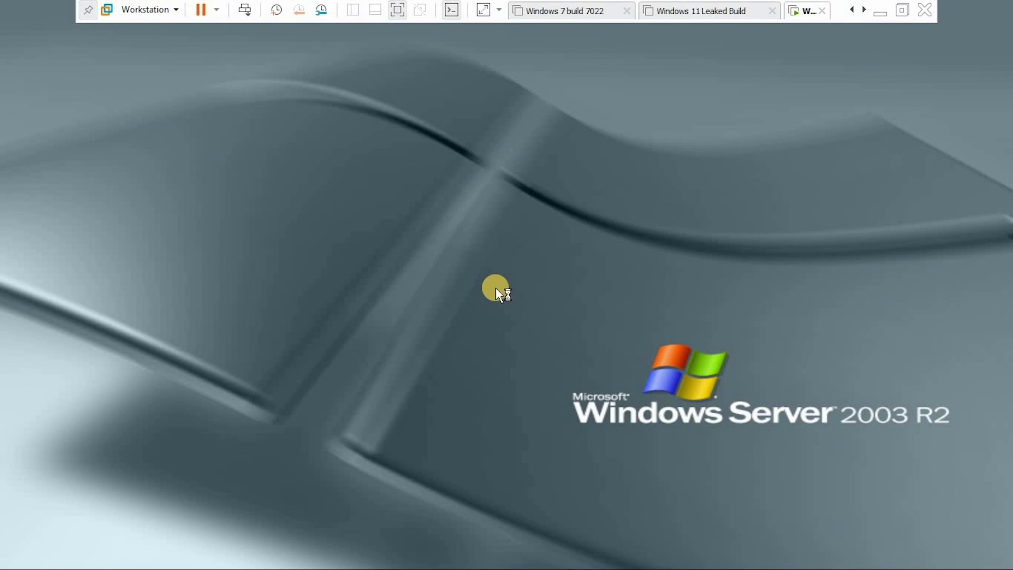
Close the Windows Server Post-Setup Security Updates page and force the unresponsive mshta.exe program to end.
click(731, 462)
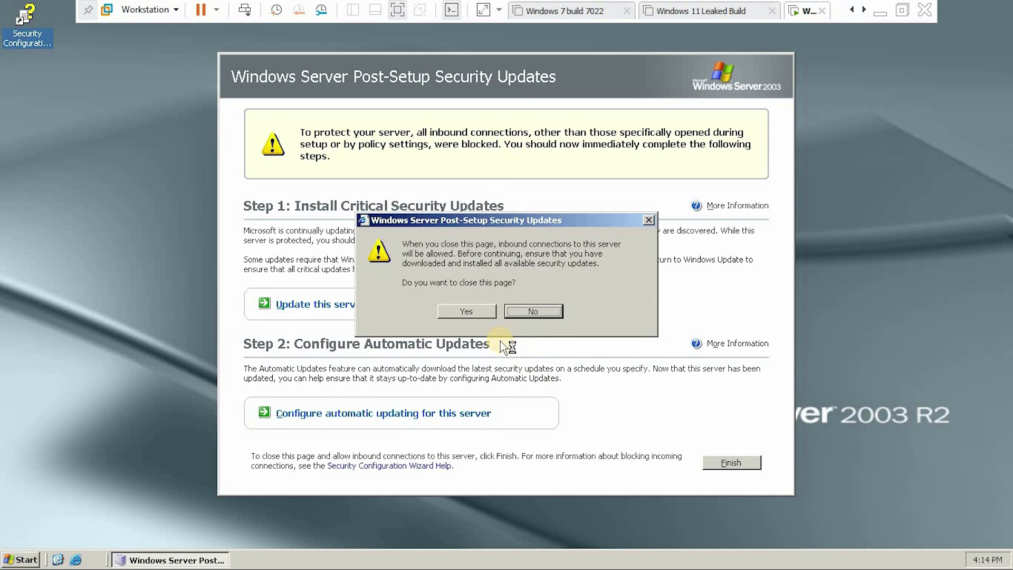
click(464, 309)
click(2, 567)
mouse_move(480, 538)
mouse_down()
mouse_move(777, 215)
mouse_move(207, 448)
mouse_up()
right_click(183, 568)
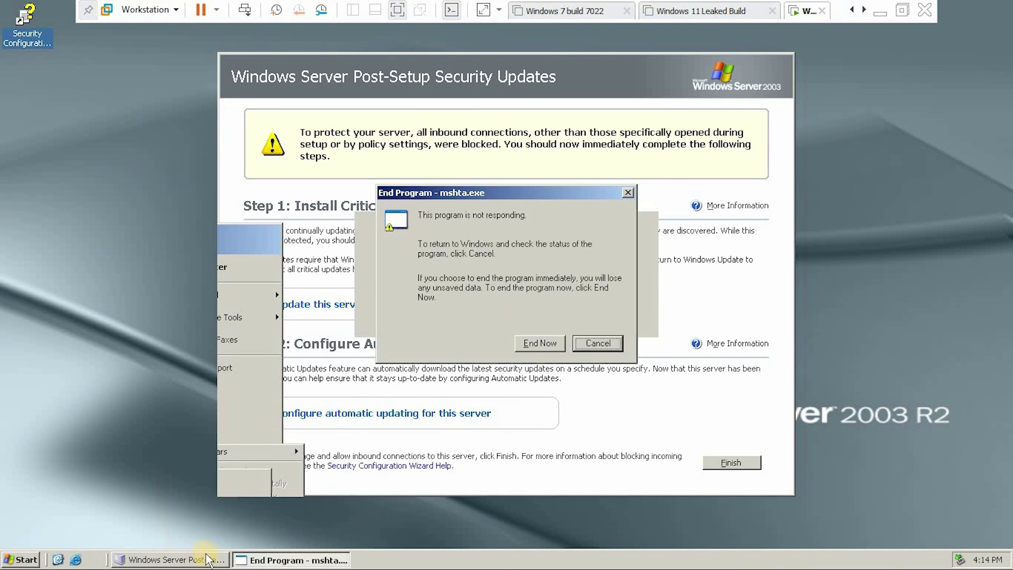
click(532, 344)
click(615, 353)
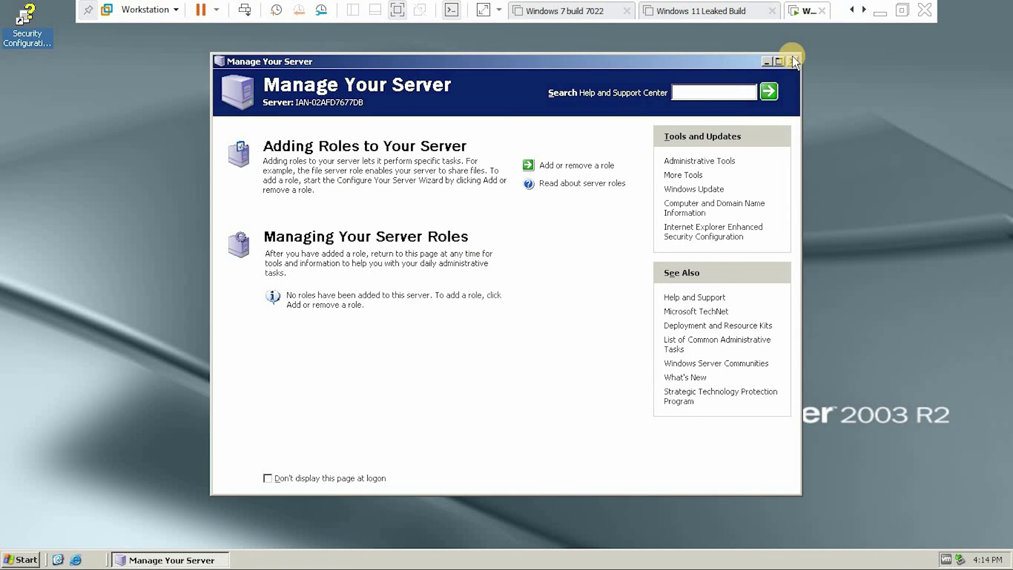
Close the Manage Your Server window and move the Recycle Bin to the desktop's lower-right corner.
click(792, 59)
click(12, 561)
click(736, 186)
drag(490, 319, 972, 501)
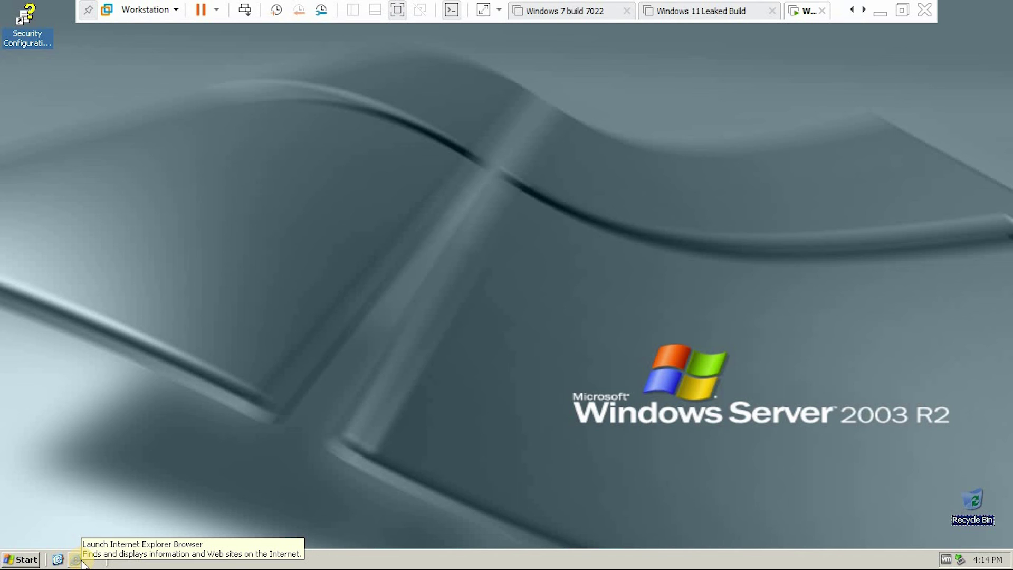
Shut down Windows Server with a planned reason other than Other (Planned), and take the virtual machine out of full screen.
click(20, 559)
click(240, 538)
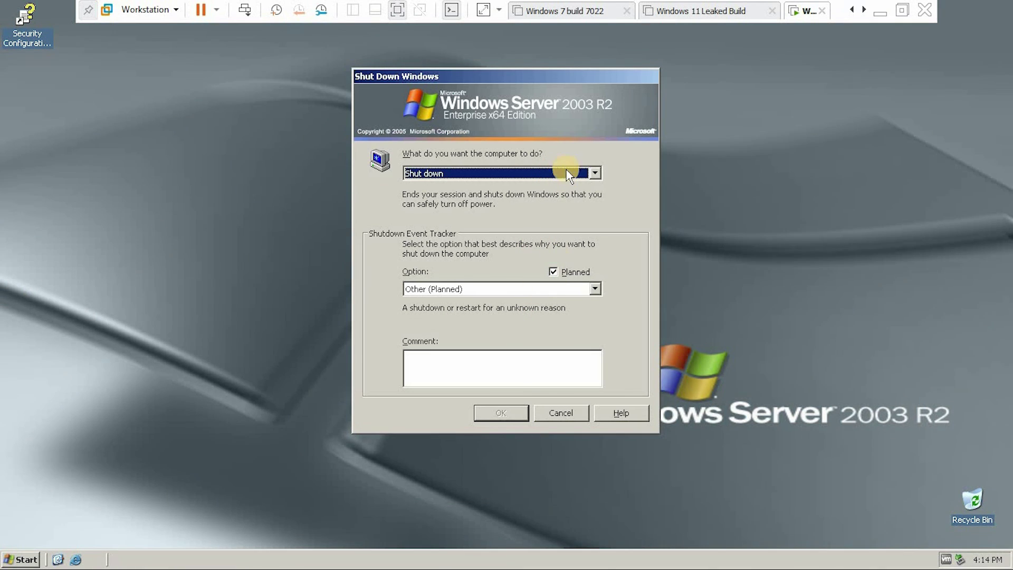
click(507, 289)
click(508, 306)
click(496, 413)
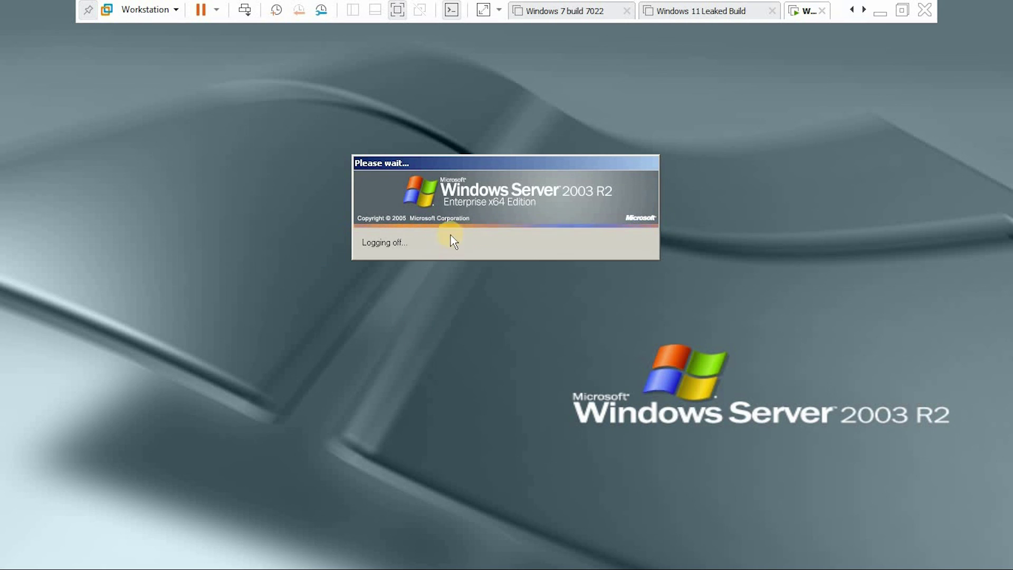
click(902, 10)
right_click(839, 550)
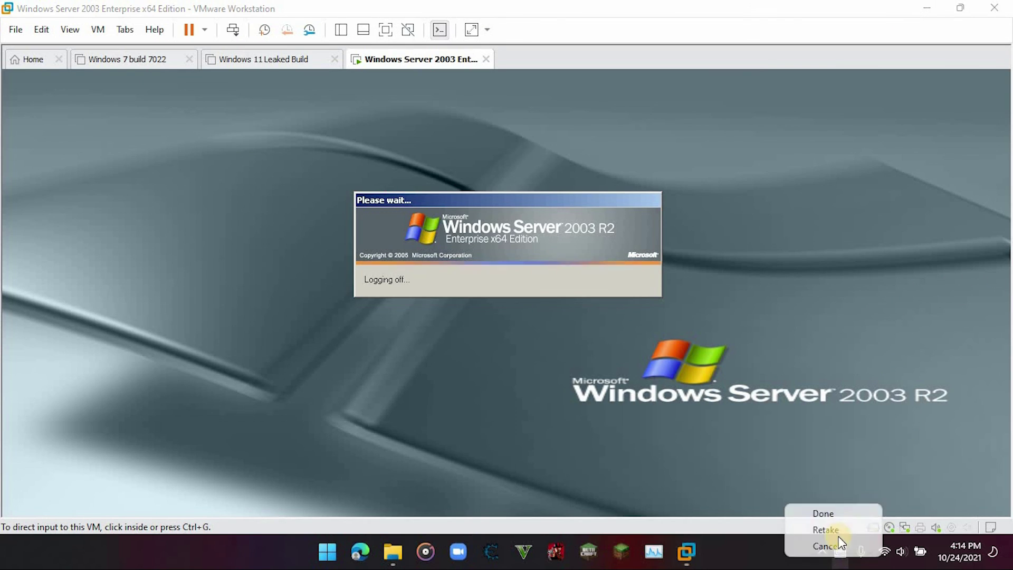
click(838, 541)
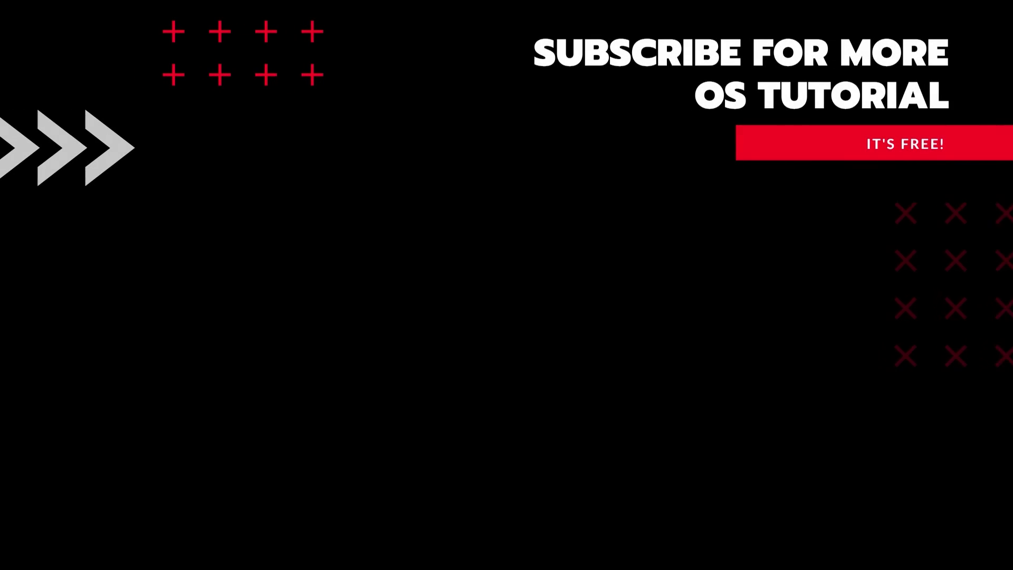